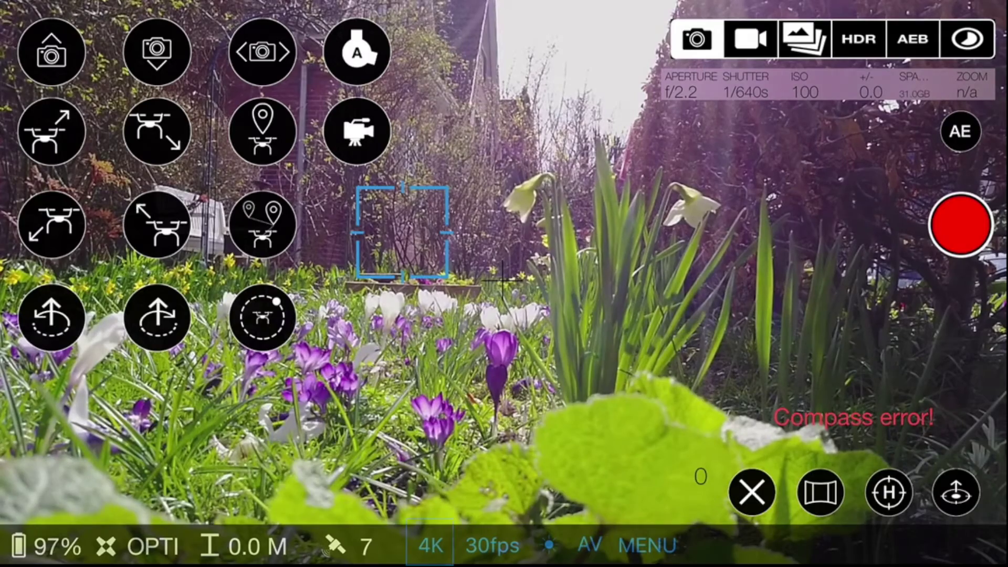
# Keep 4K resolution and 30fps frame rate, and choose Auto white balance
pyautogui.click(431, 544)
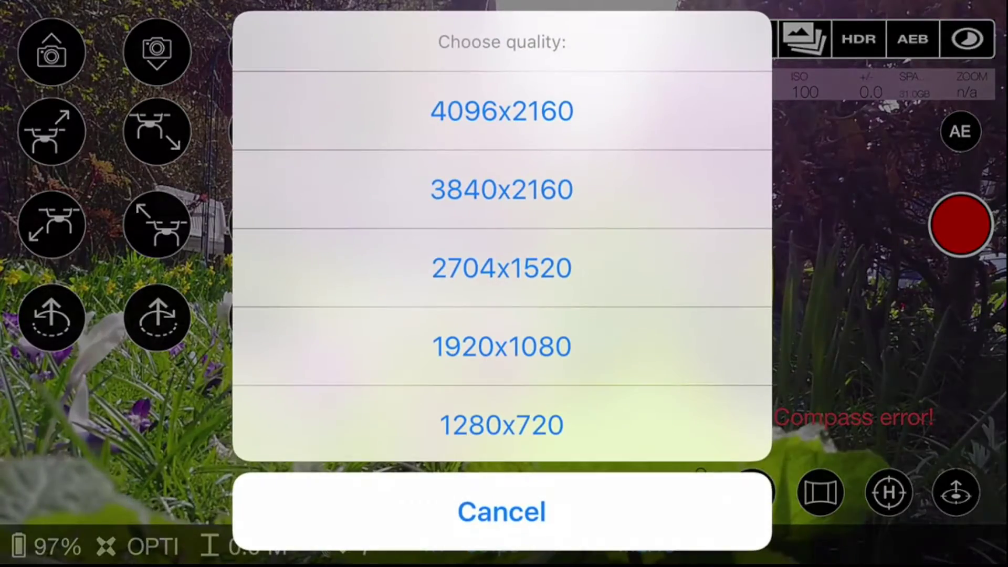
pyautogui.click(501, 189)
pyautogui.click(491, 545)
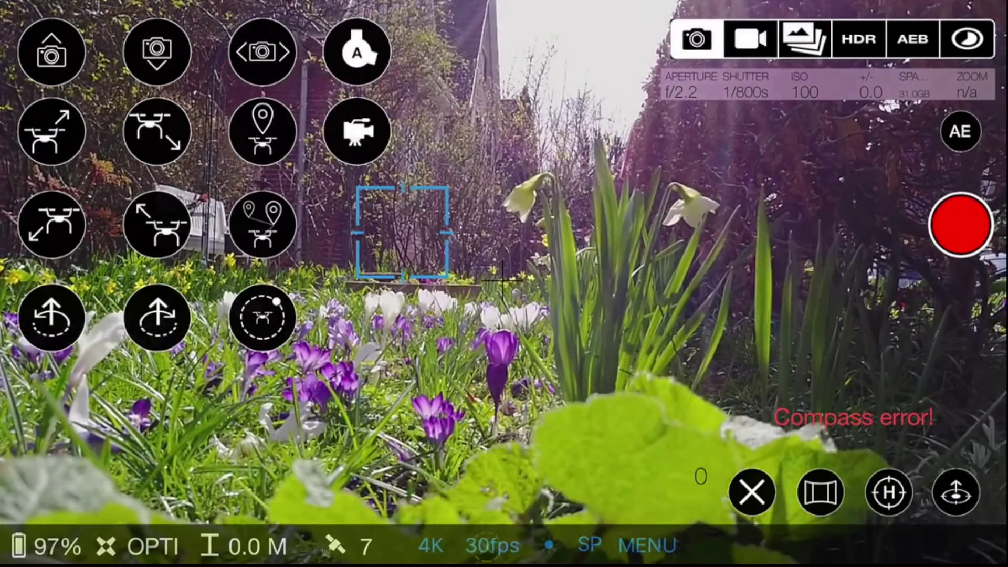
pyautogui.click(502, 533)
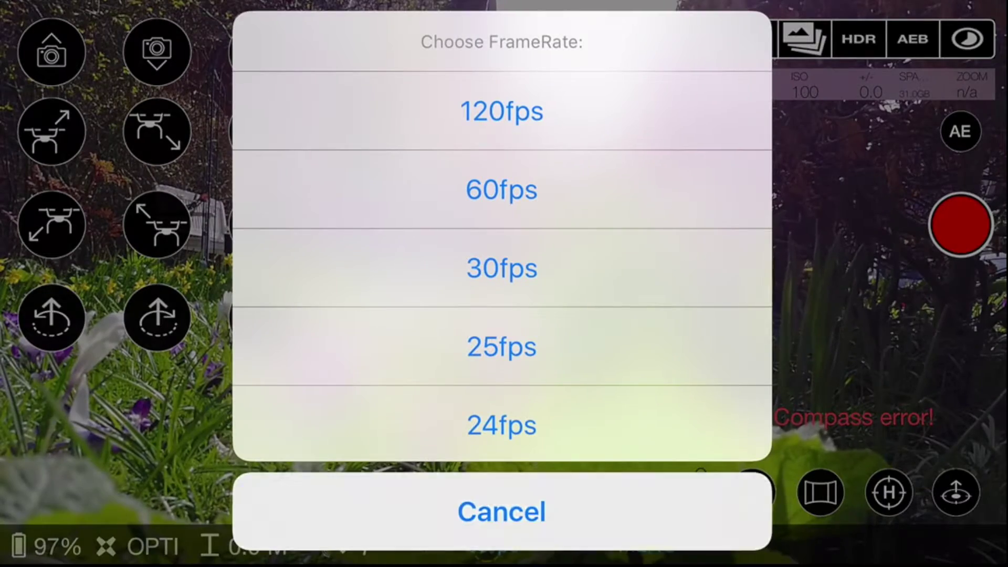
pyautogui.click(549, 544)
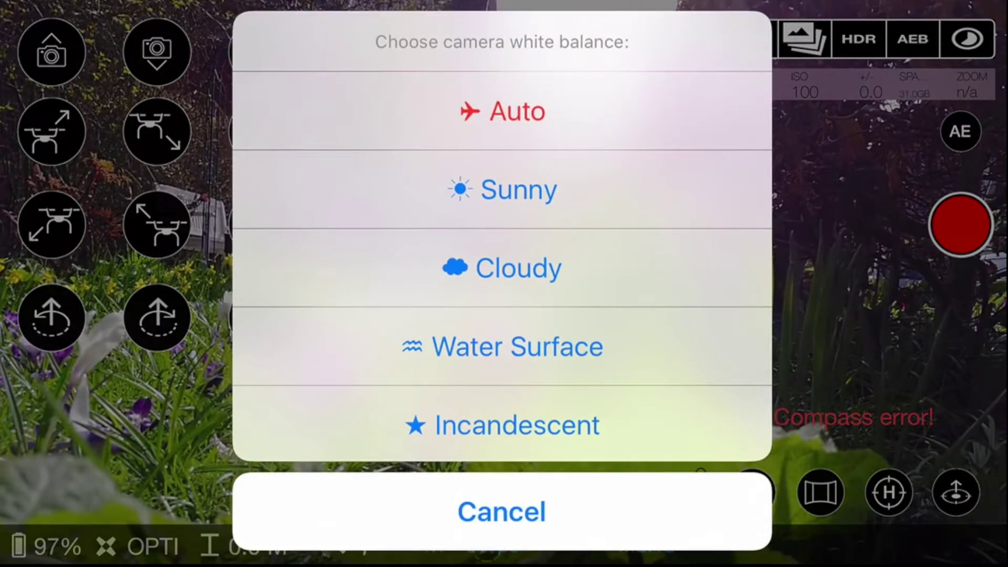
pyautogui.click(501, 513)
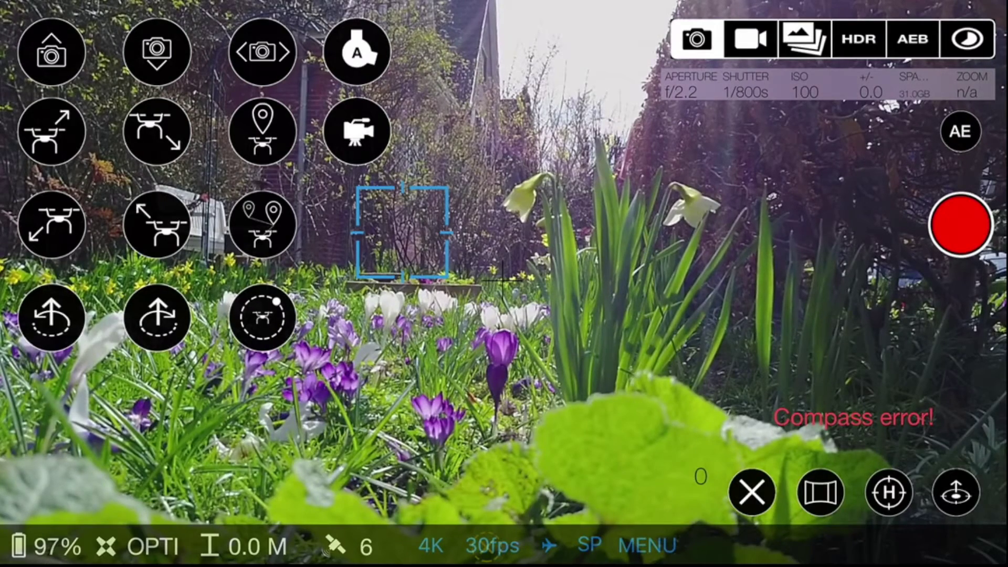
# Spot-meter the daffodils and hedge, then settle just above the centre crocuses for 1/500s
pyautogui.click(503, 279)
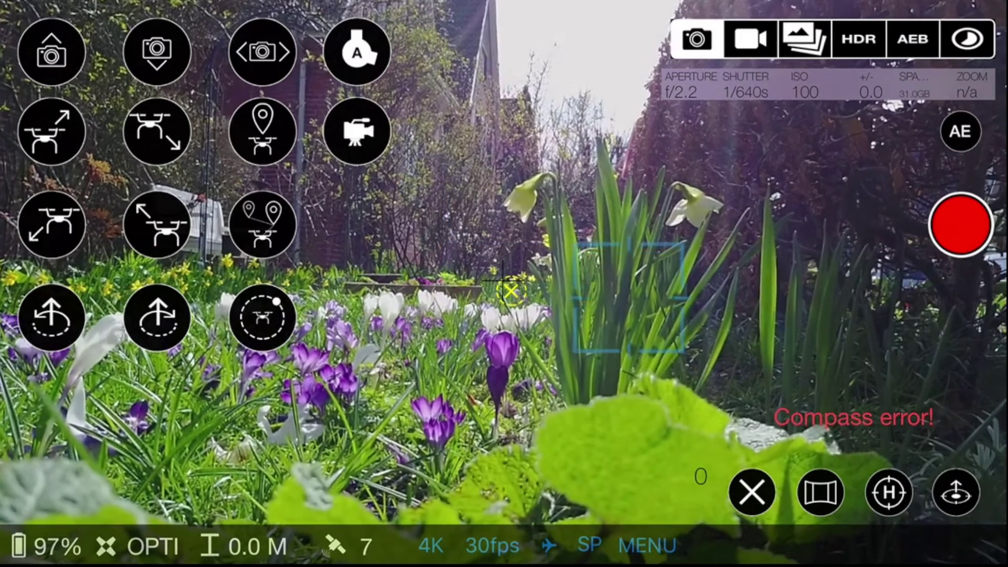
pyautogui.click(628, 297)
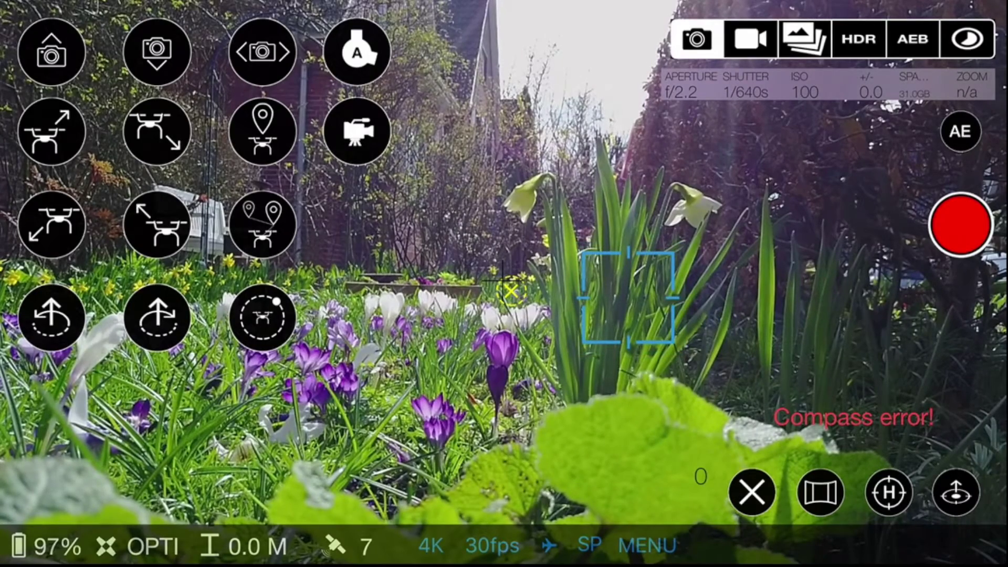
pyautogui.click(855, 339)
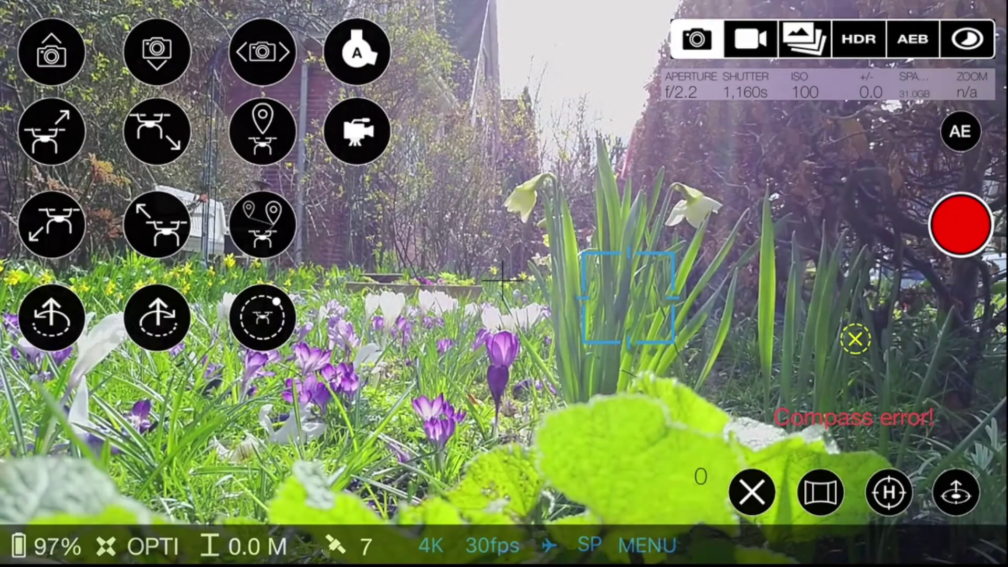
pyautogui.click(853, 418)
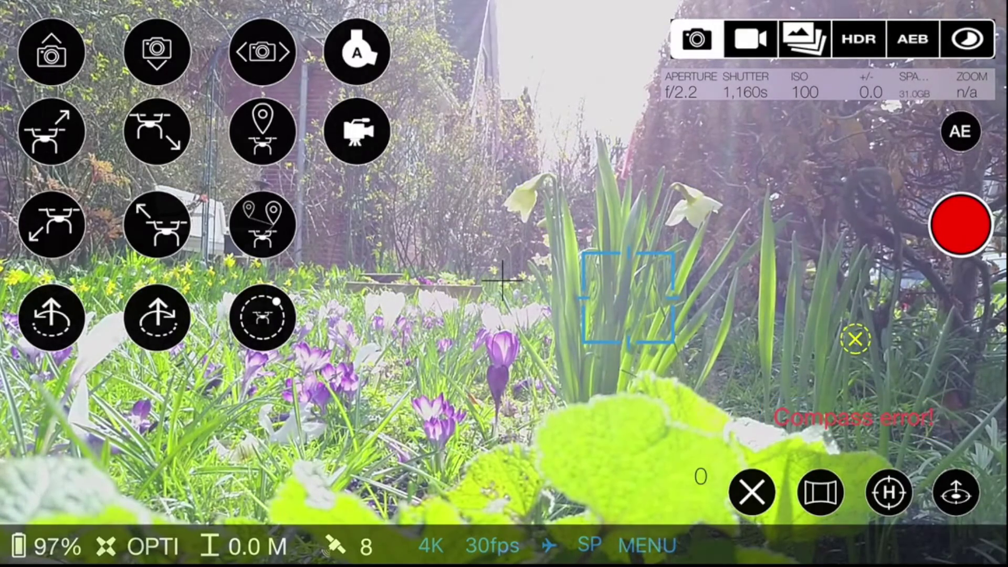
pyautogui.click(510, 255)
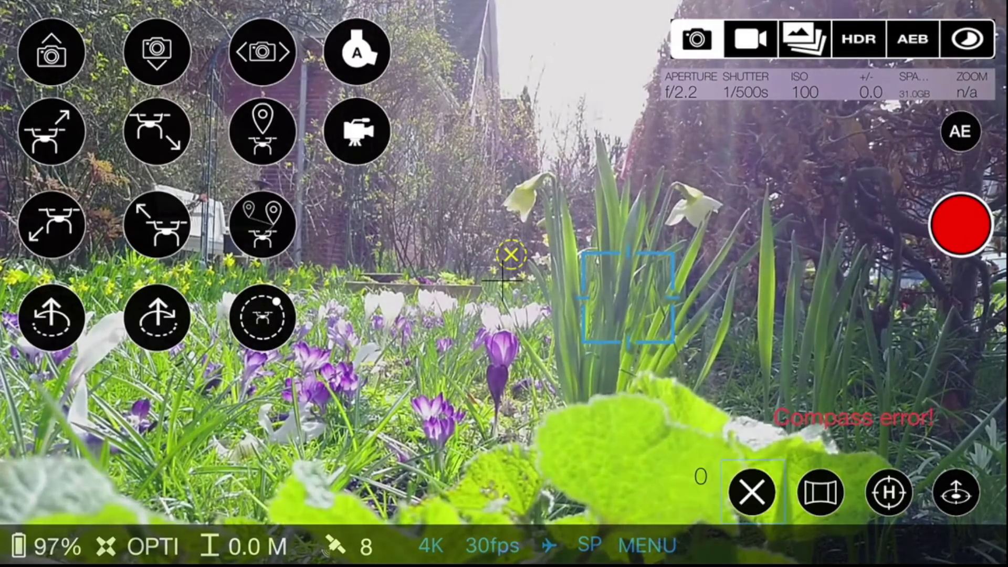
pyautogui.click(753, 492)
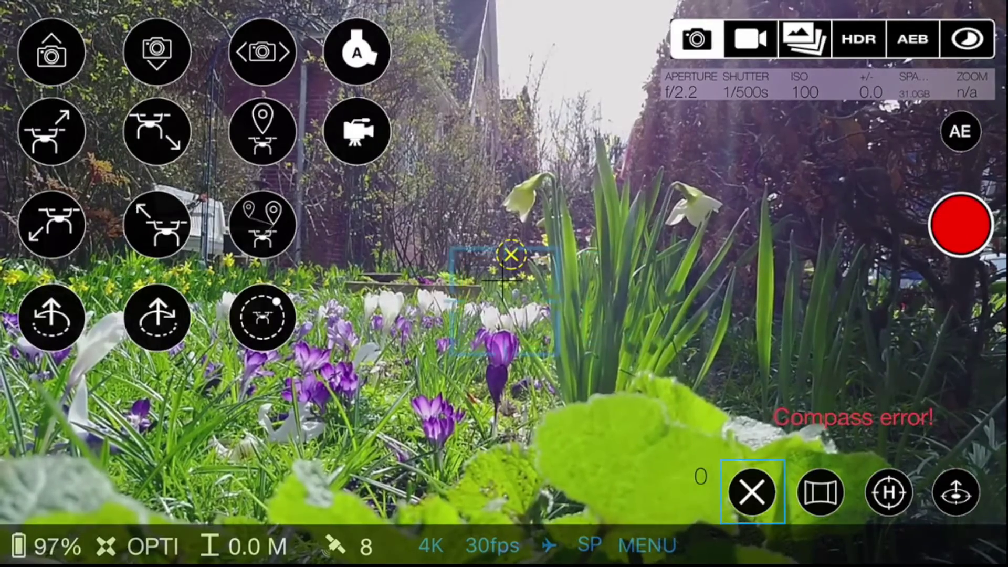
pyautogui.click(821, 492)
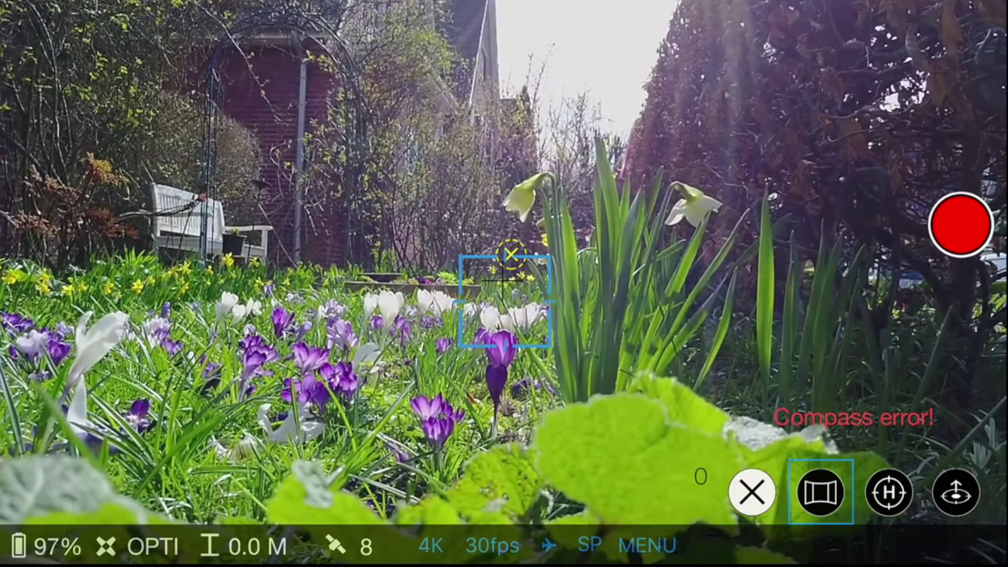
pyautogui.press('Right')
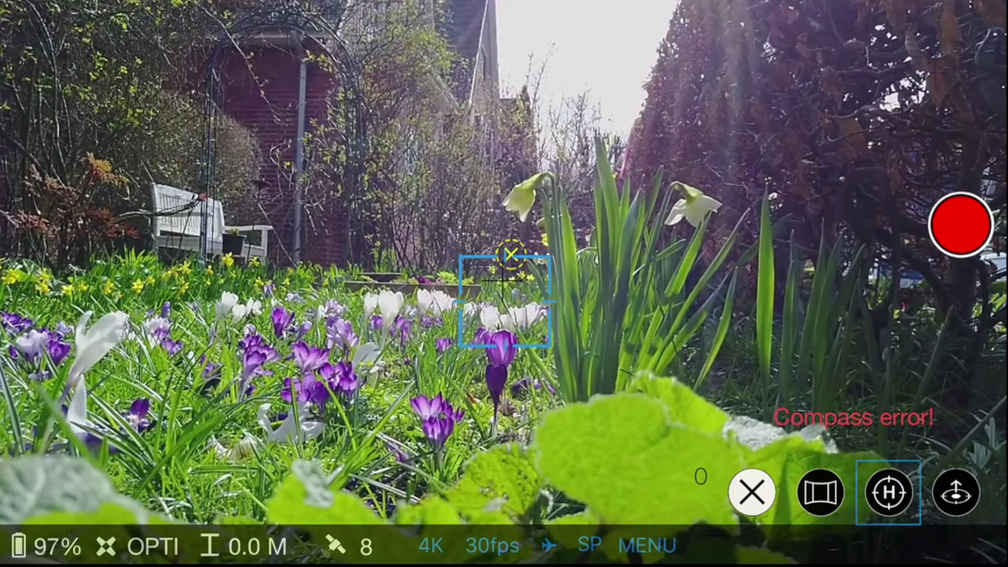
pyautogui.press('Return')
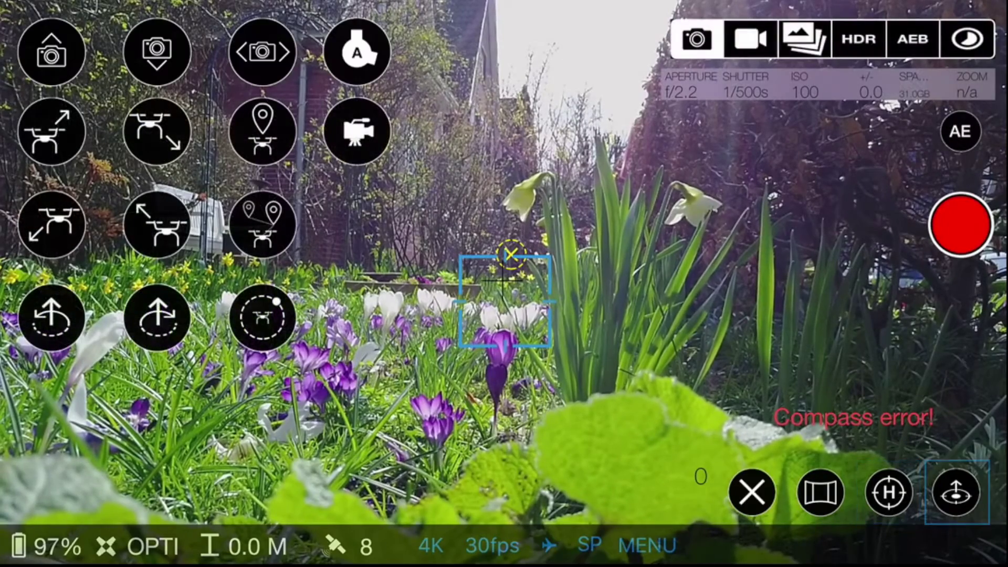
pyautogui.press('Right')
pyautogui.press('Escape')
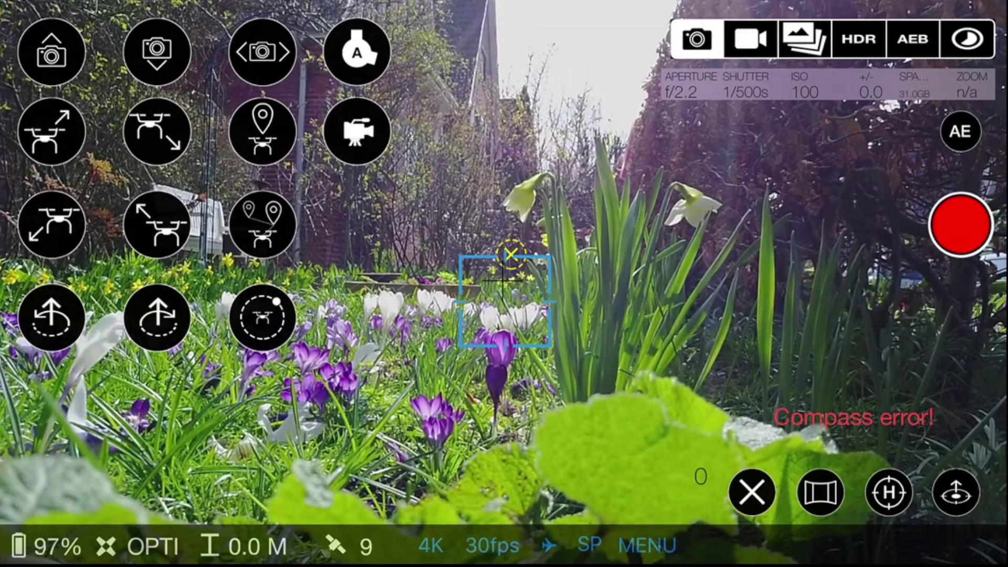
# Cycle through video, burst, HDR and AEB modes, then bring up the exposure panel
pyautogui.press('Tab')
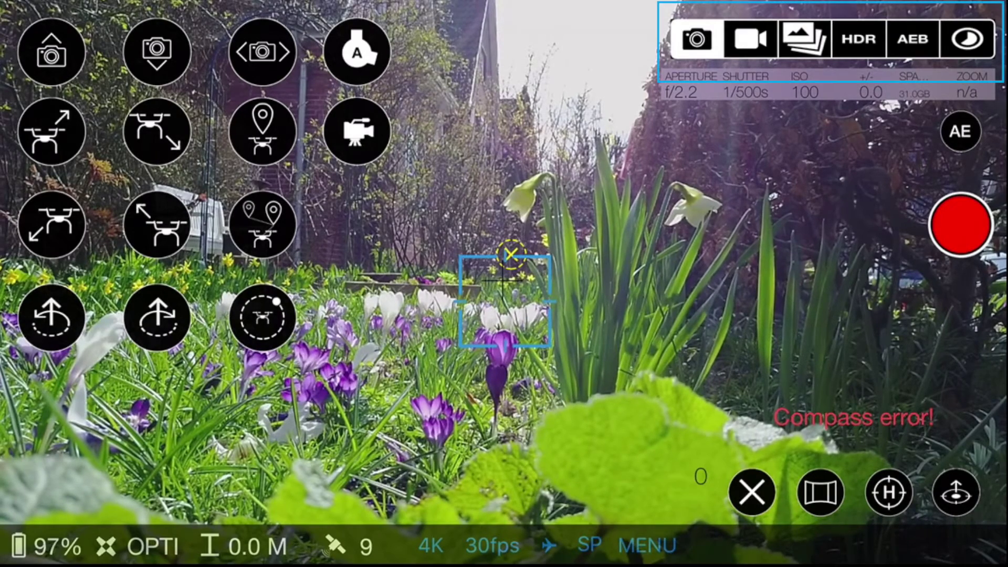
pyautogui.press('Right')
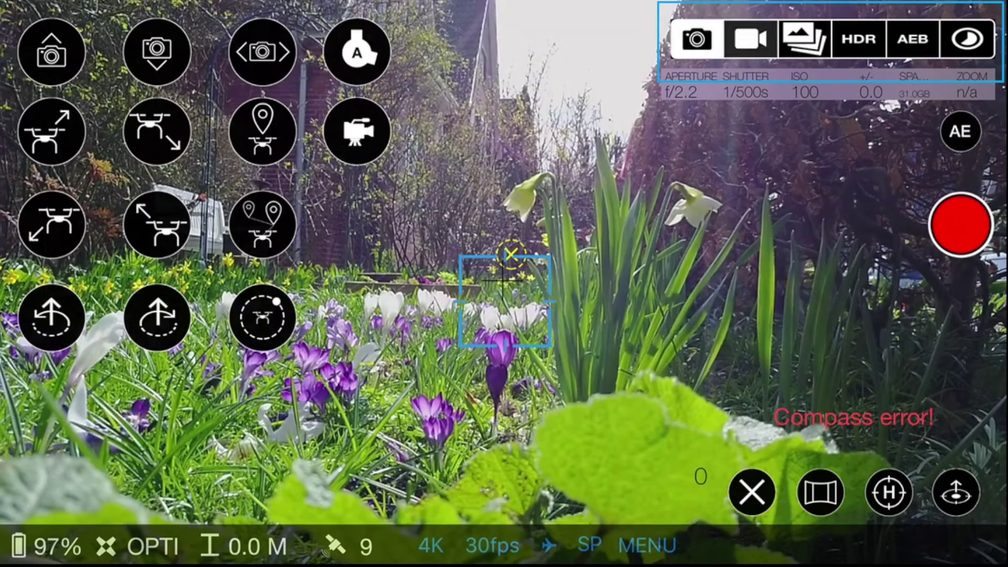
pyautogui.press('Left')
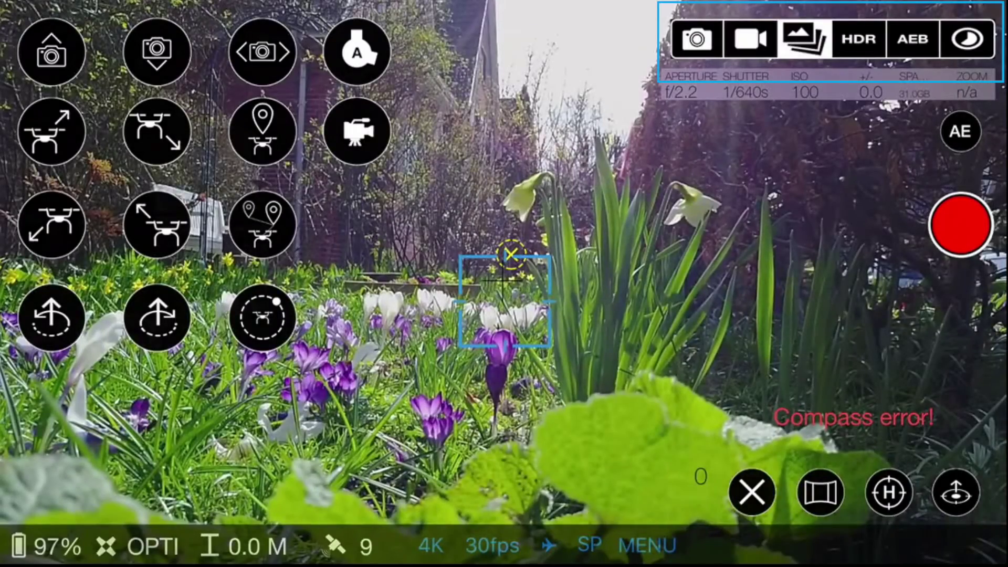
pyautogui.press('Right')
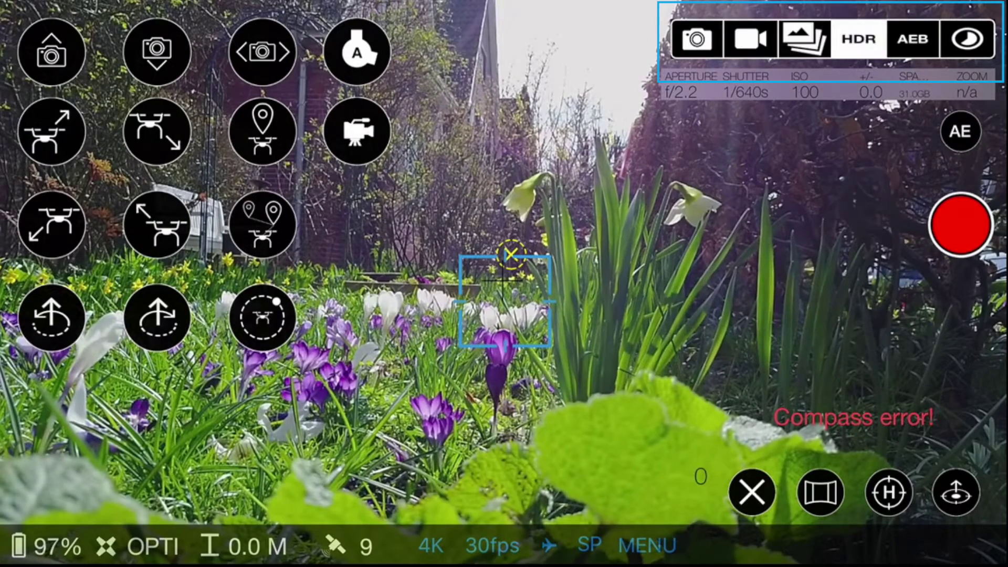
pyautogui.press('Right')
pyautogui.press('Right')
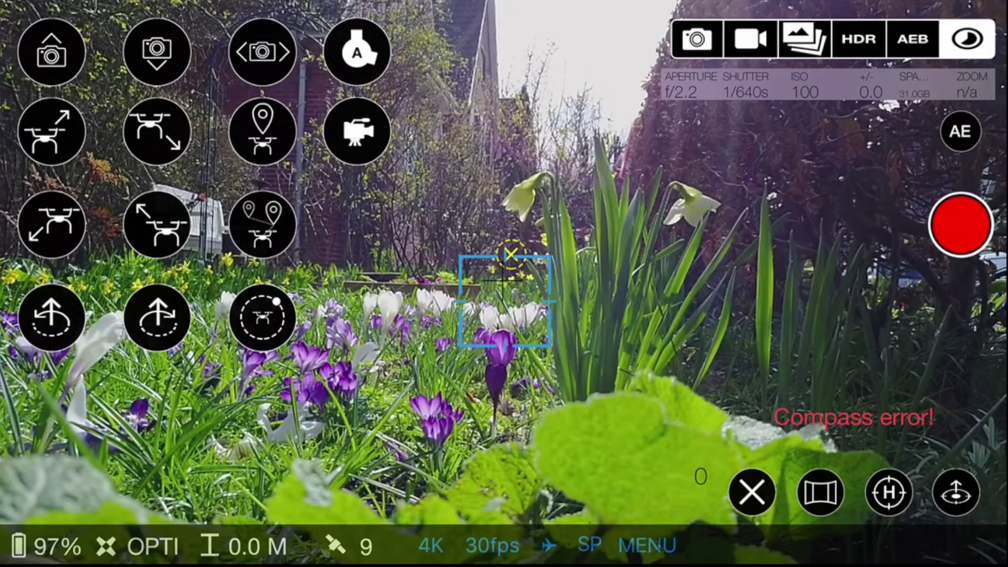
pyautogui.press('Return')
pyautogui.press('Down')
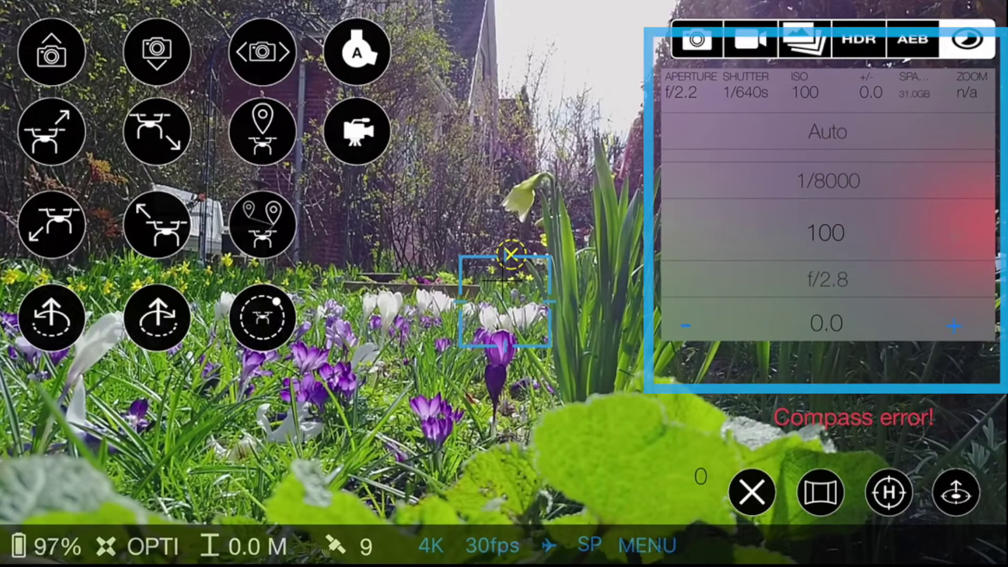
# Switch exposure to Manual, dismiss the error, and try ISO 800 before returning to 100
pyautogui.press('Return')
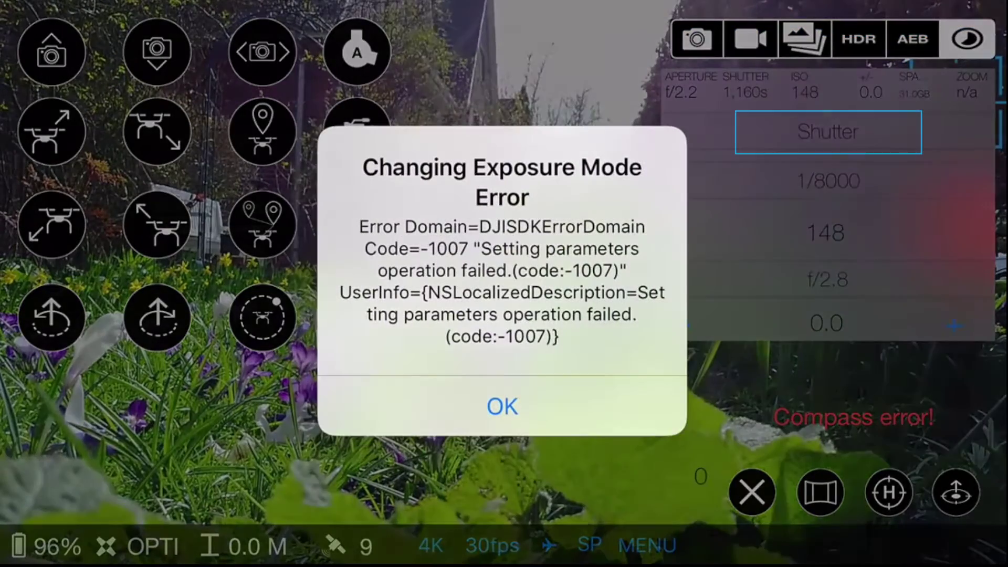
pyautogui.press('Return')
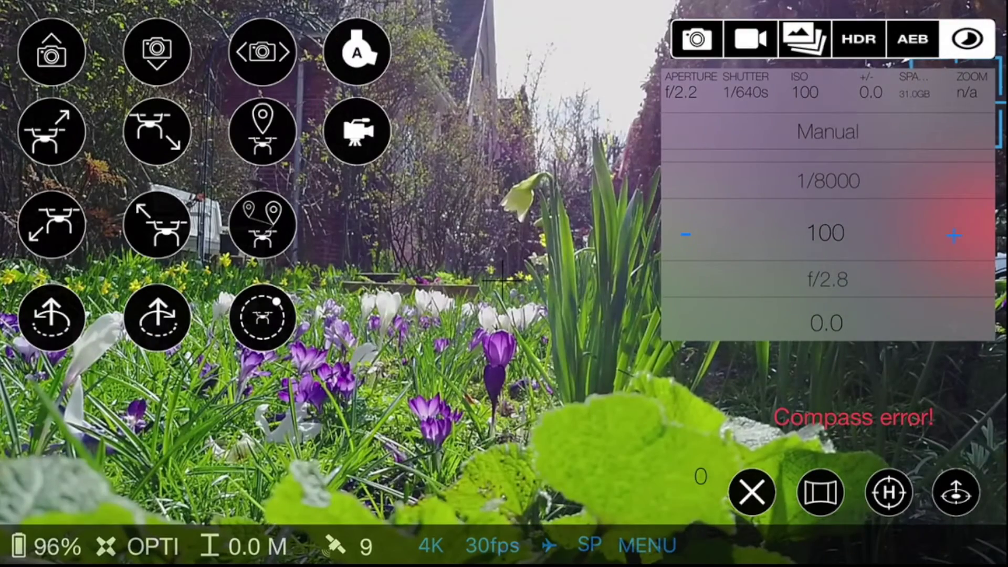
pyautogui.click(955, 234)
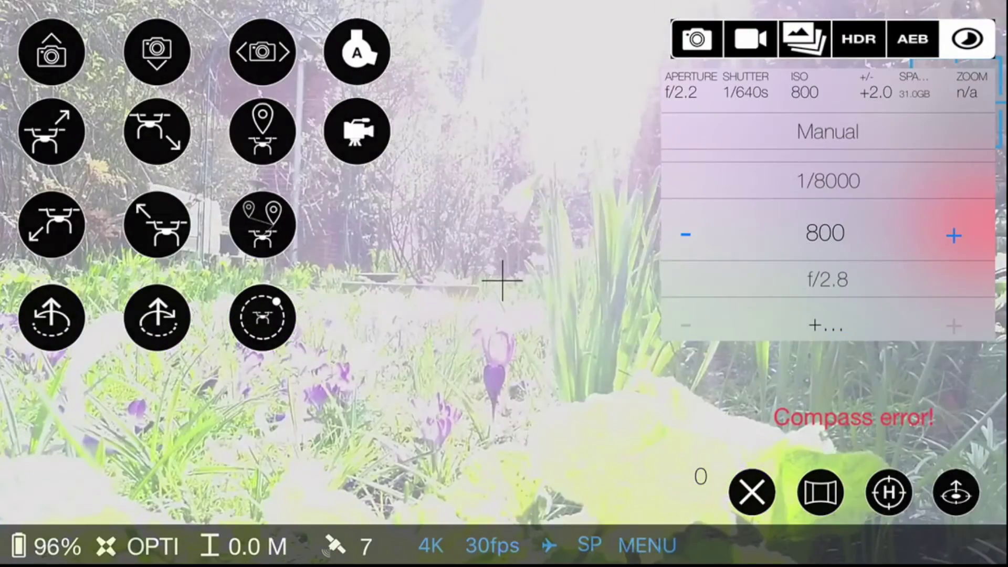
pyautogui.click(685, 234)
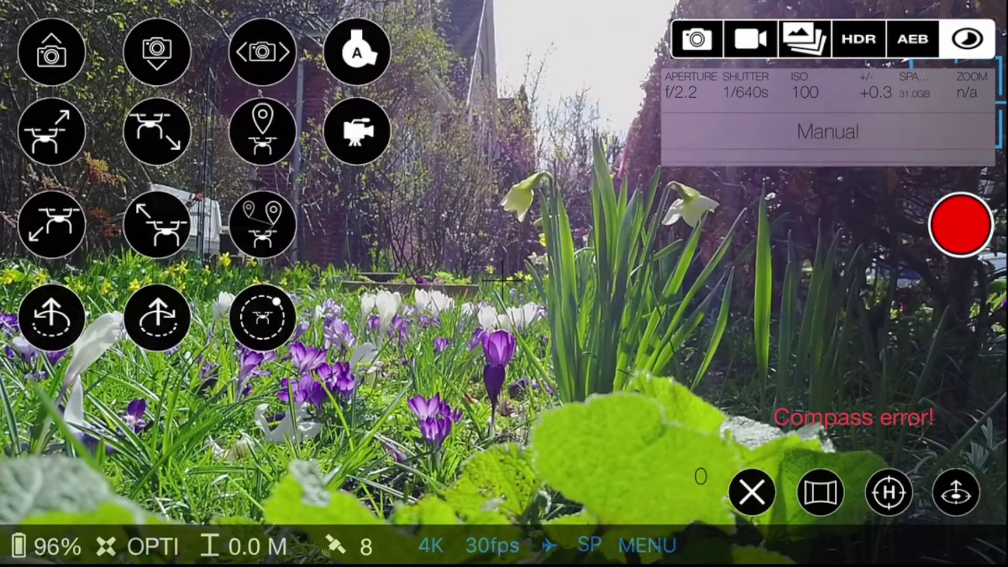
# Start a video recording, leaving the 1/640s, ISO 100, +0.3 summary showing
pyautogui.click(959, 225)
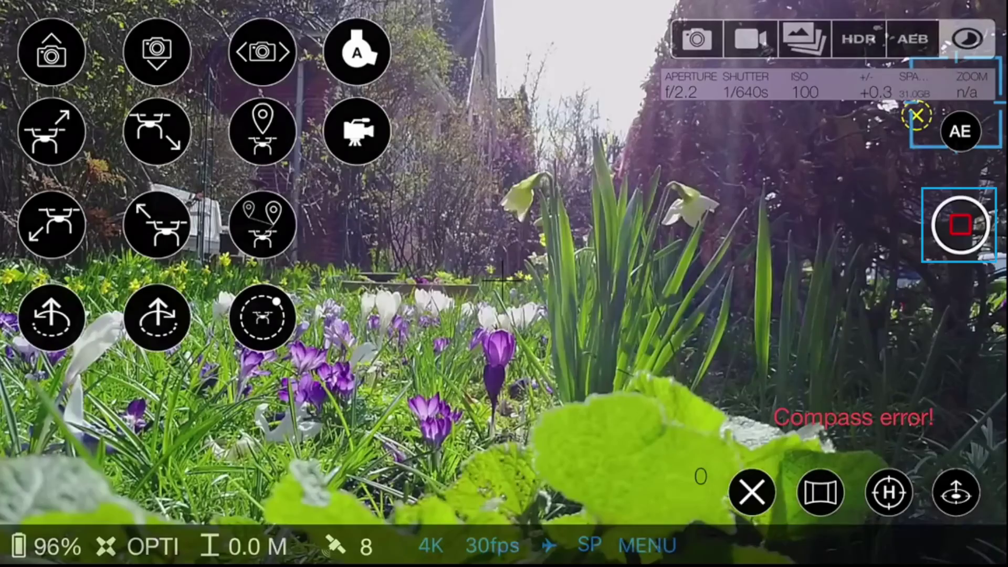